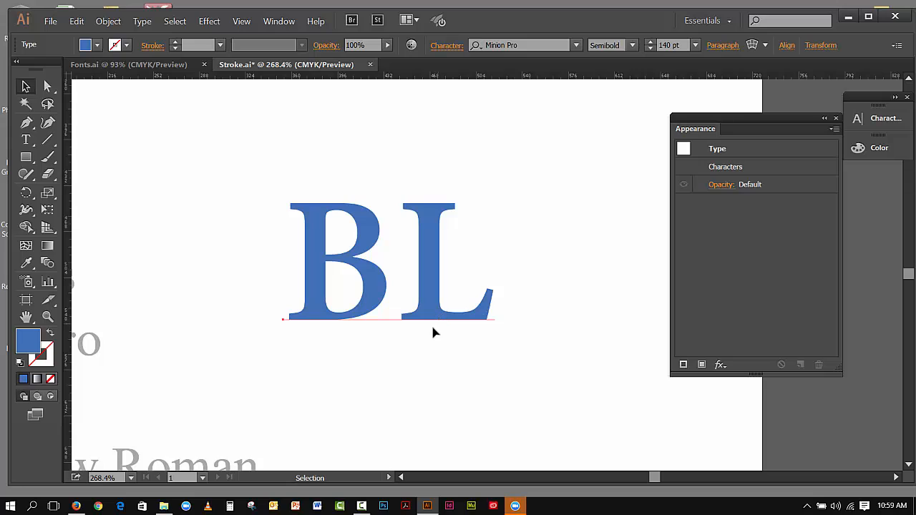
Move the BL text slightly to the right on the artboard
drag(442, 324, 458, 319)
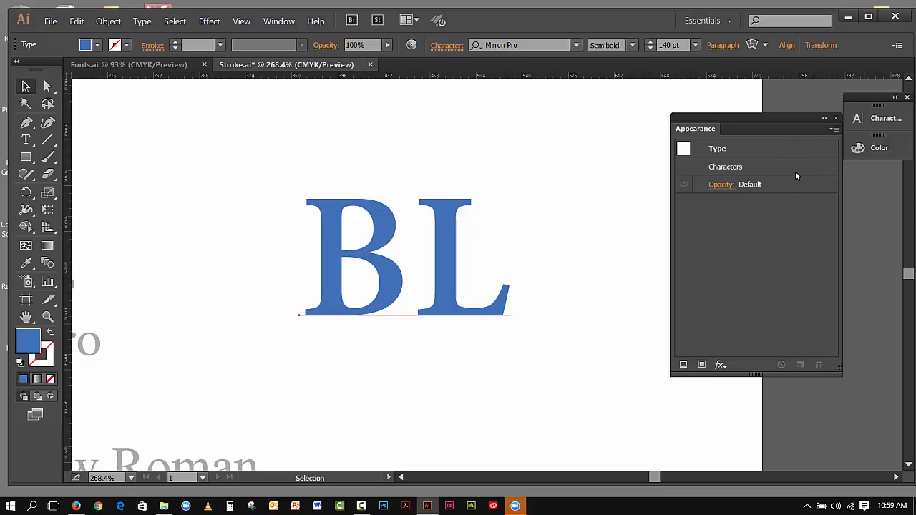
click(835, 130)
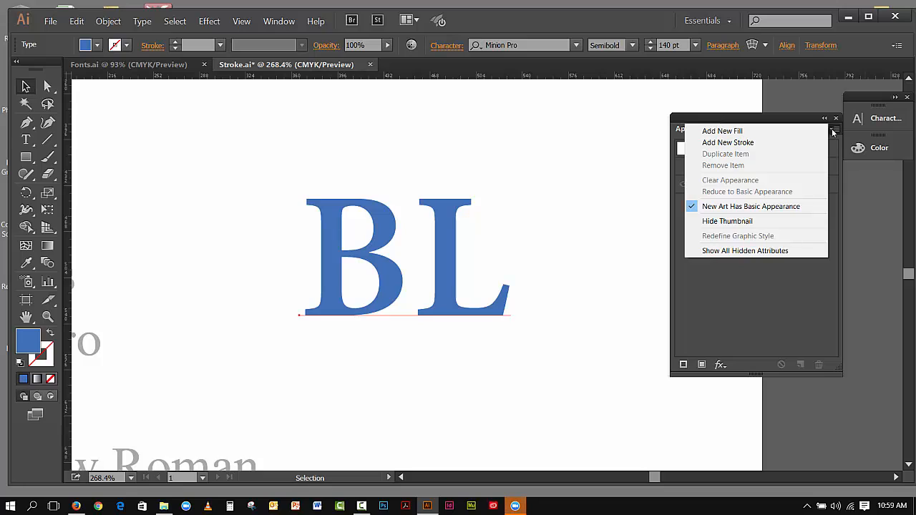
click(742, 143)
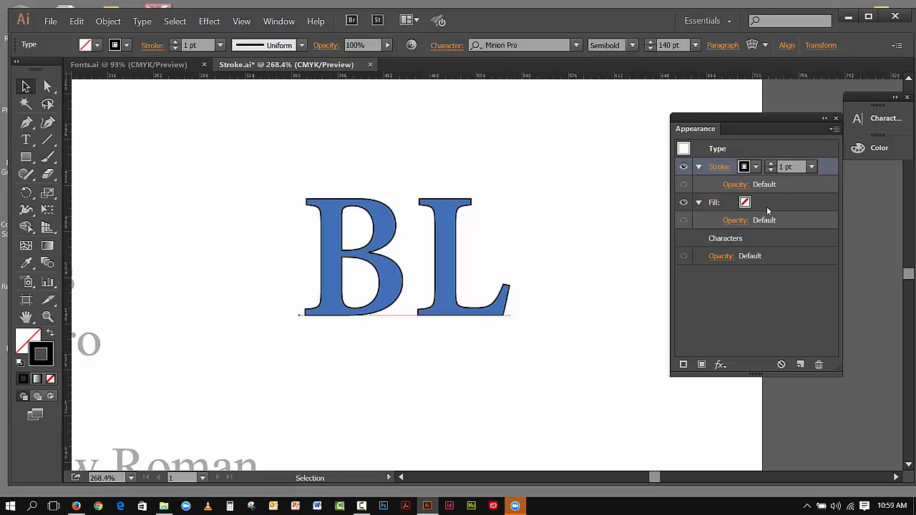
click(757, 167)
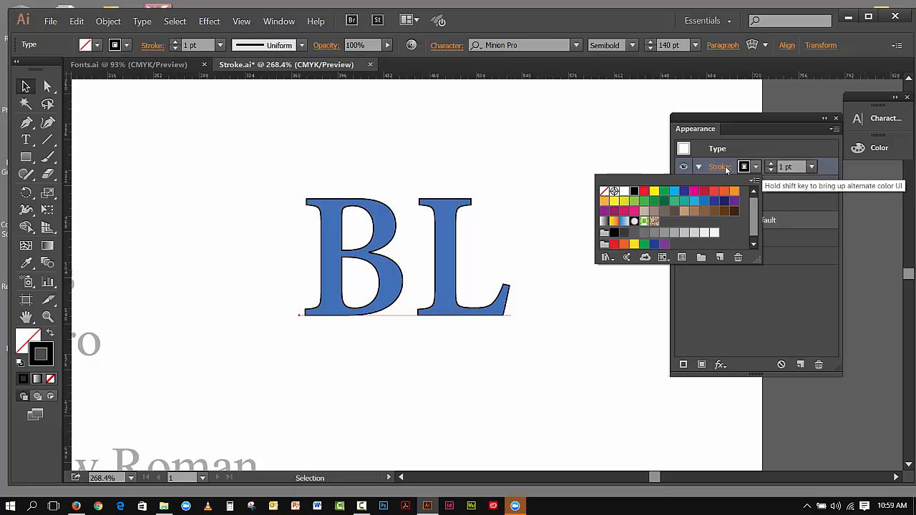
click(624, 191)
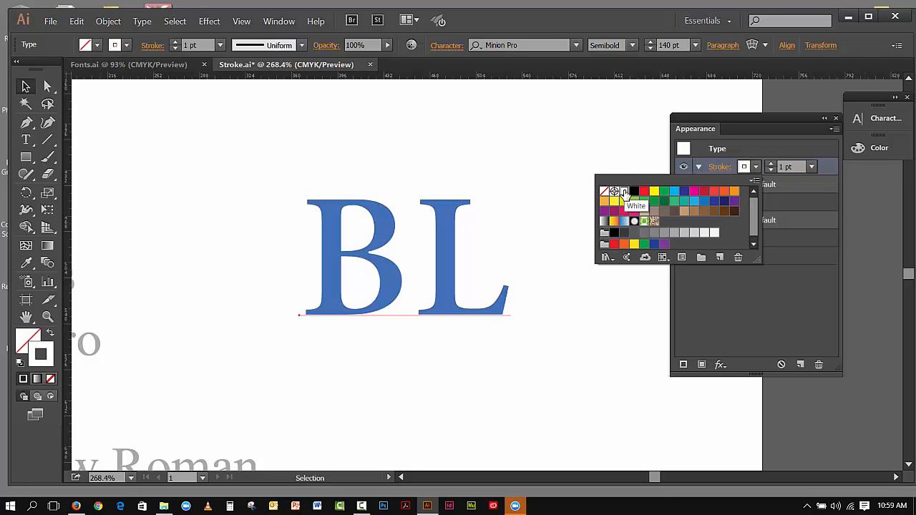
click(770, 172)
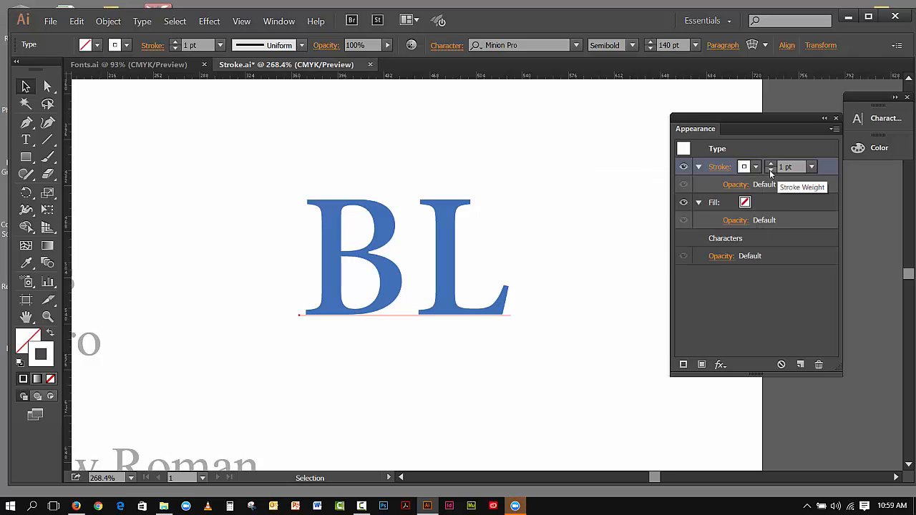
click(770, 172)
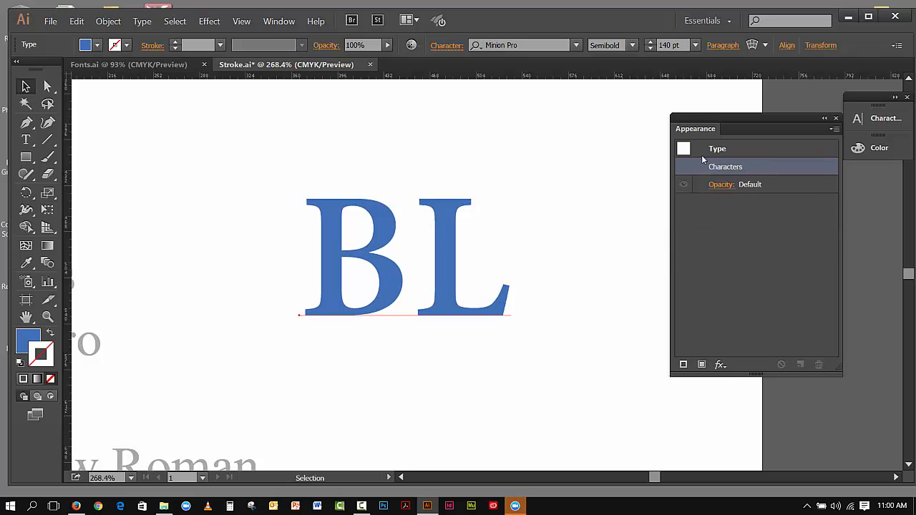
Add a new stroke to the BL text and raise its weight to 5 pt
click(835, 129)
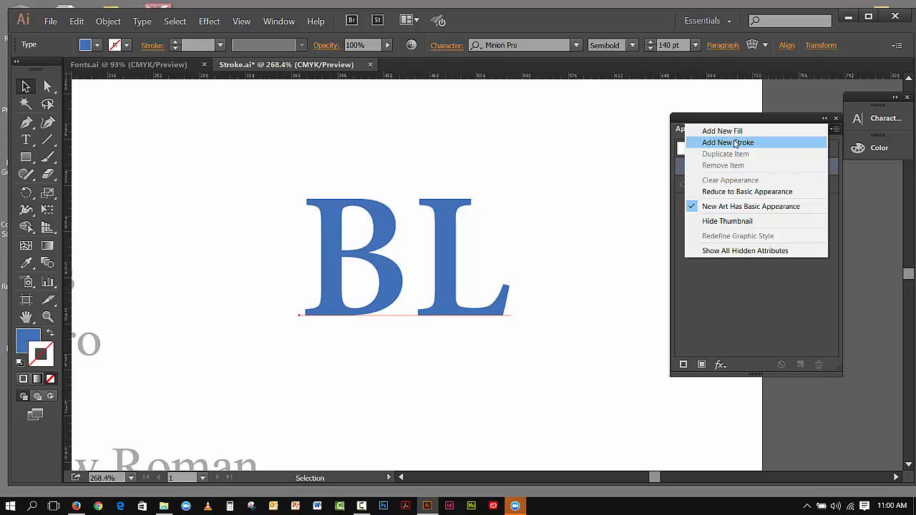
click(737, 145)
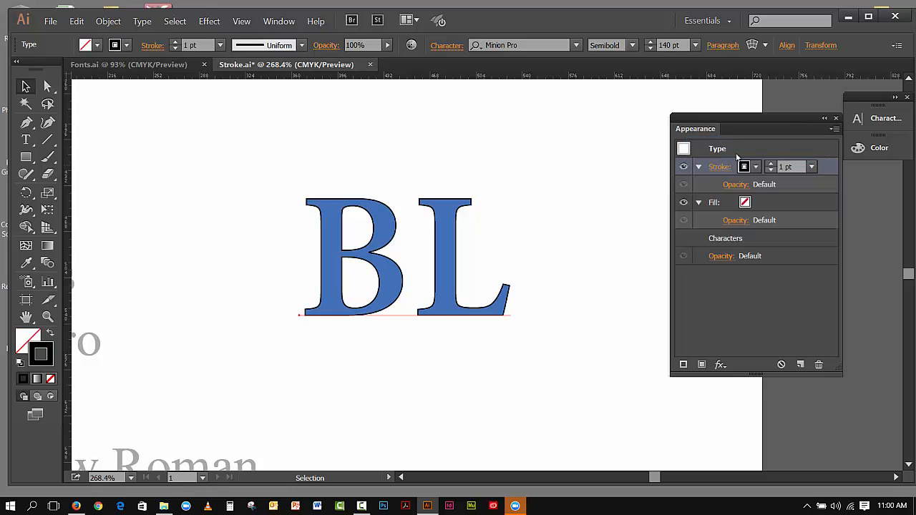
click(771, 164)
click(771, 164)
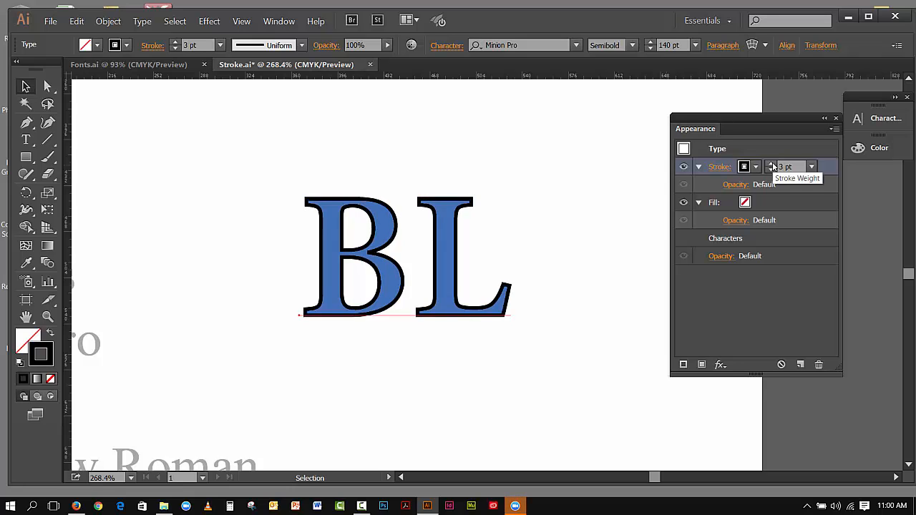
click(772, 164)
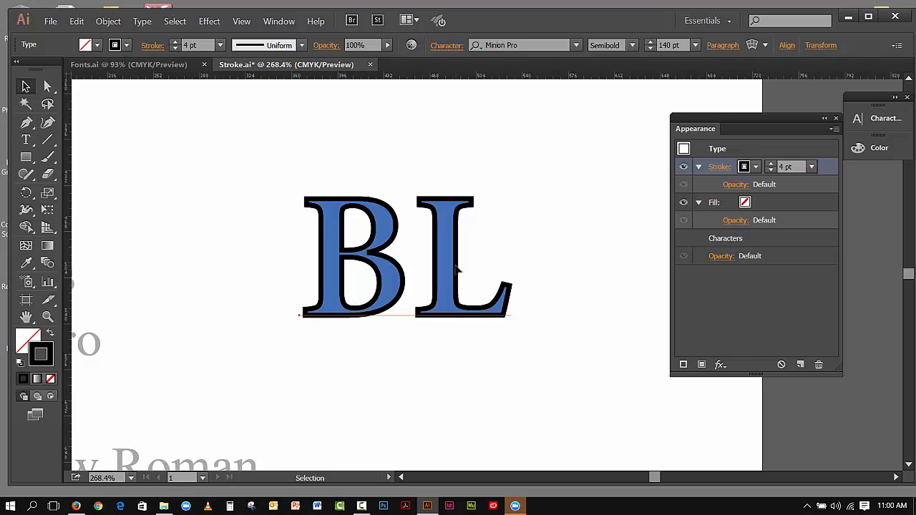
click(771, 164)
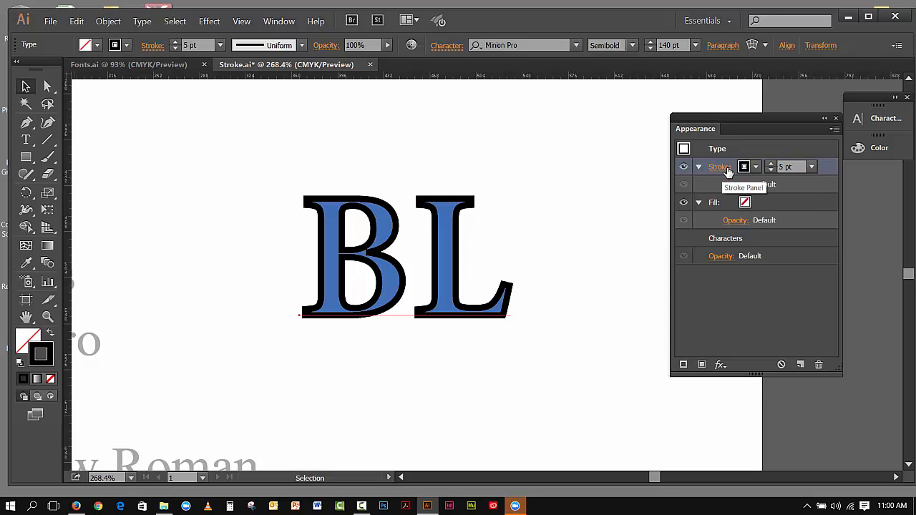
Toggle the stroke's visibility off and on to compare the outline
click(683, 168)
click(682, 167)
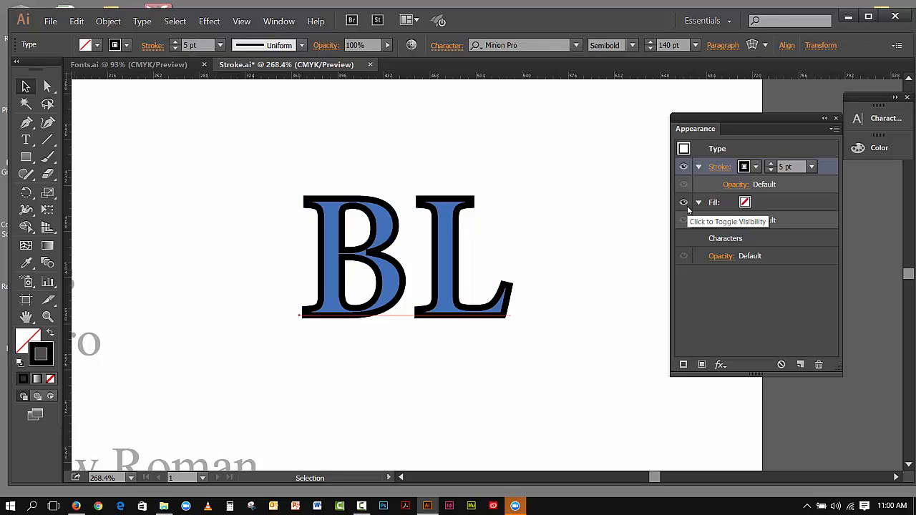
click(683, 168)
click(683, 167)
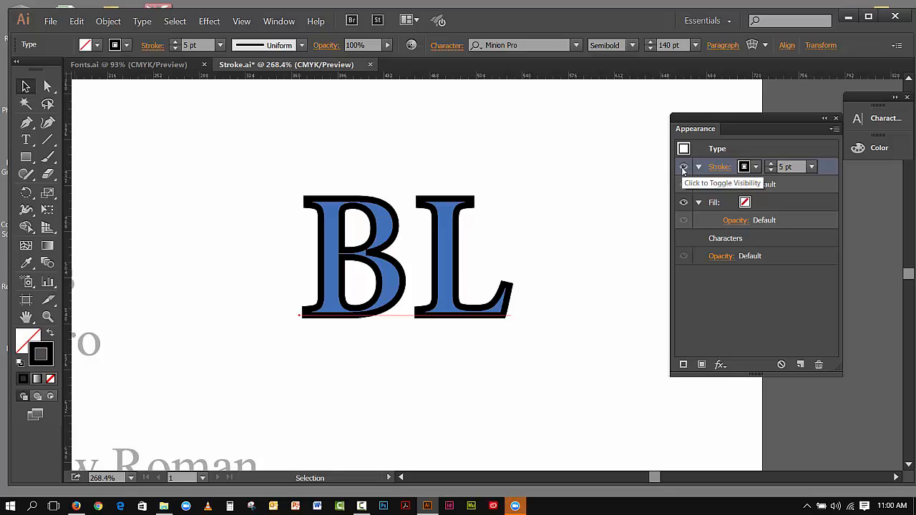
click(683, 168)
click(682, 167)
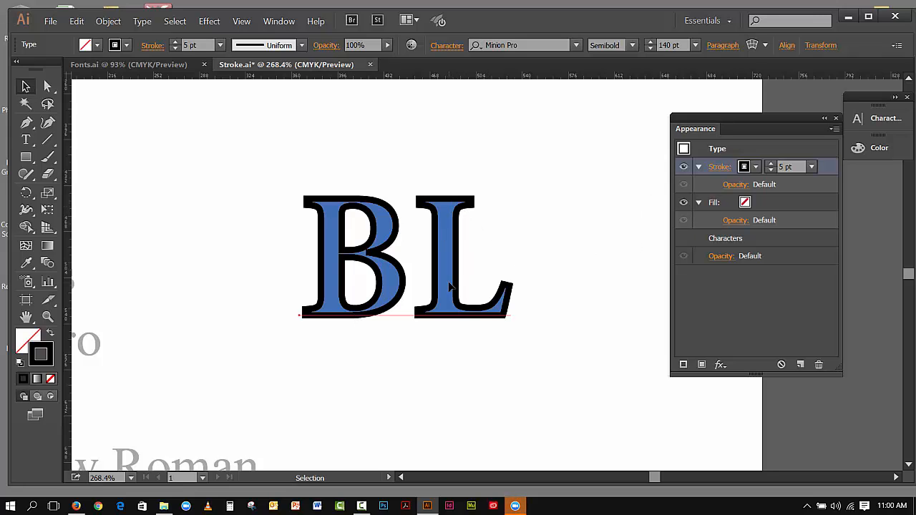
Move the fill above the stroke in the appearance stack and set the fill color to blue
click(800, 205)
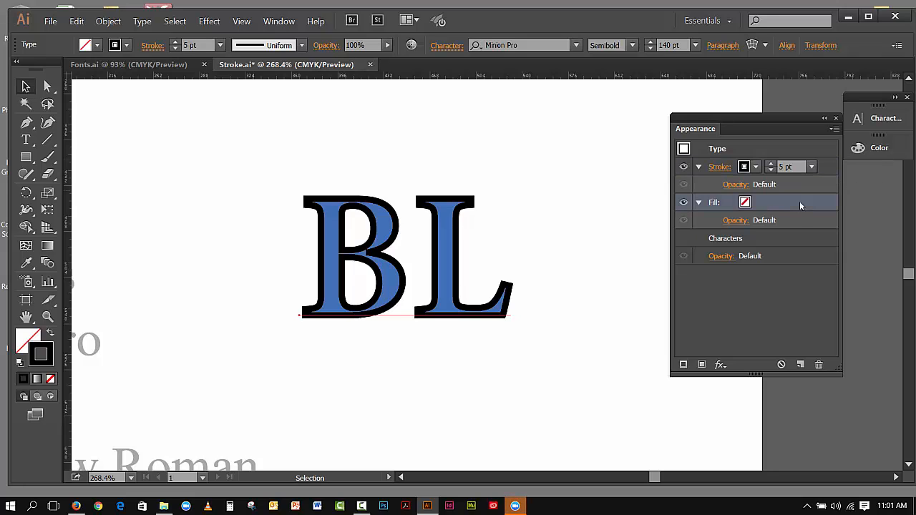
drag(800, 201, 803, 157)
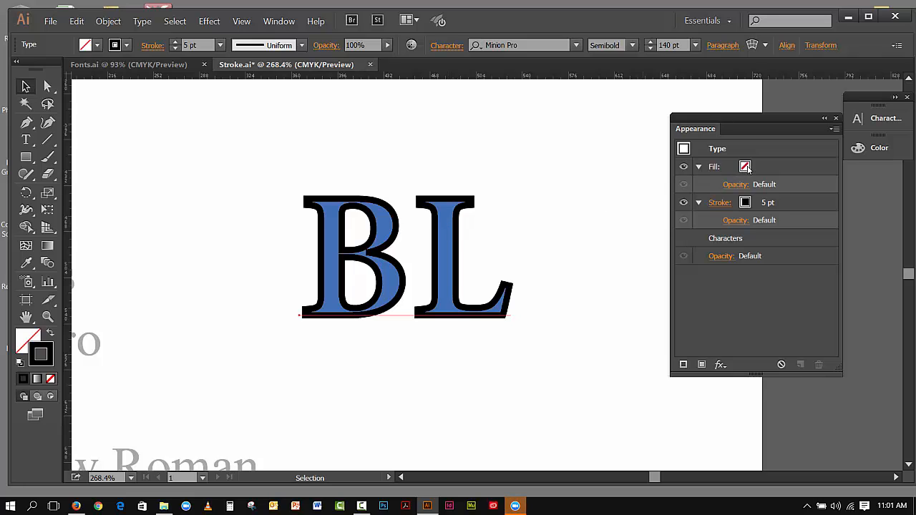
click(748, 168)
click(755, 168)
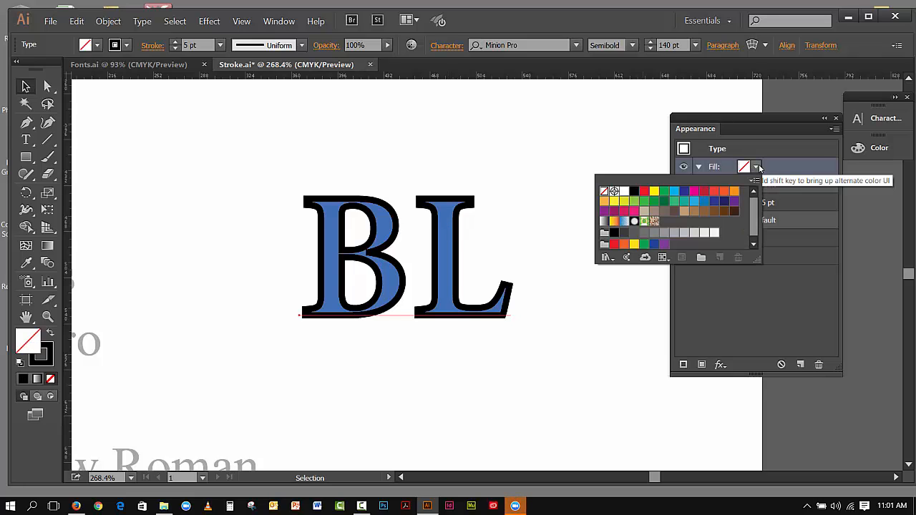
click(705, 202)
click(760, 304)
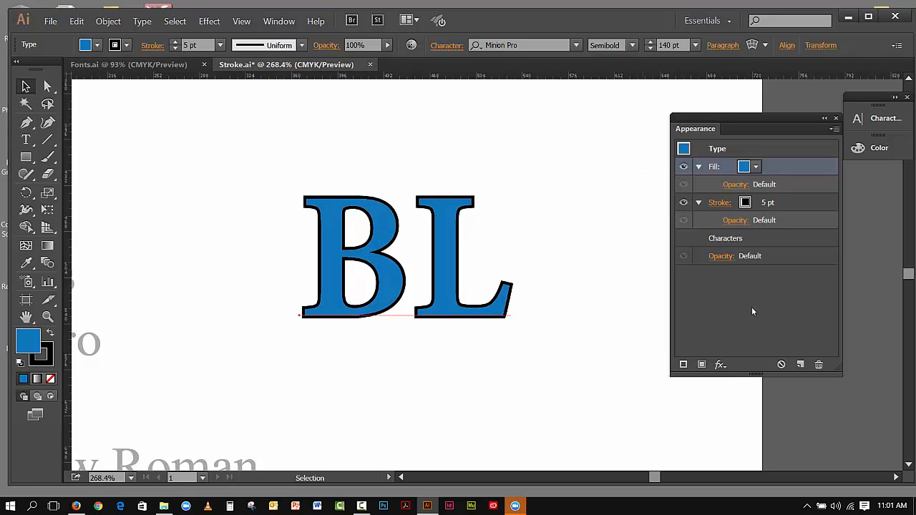
Toggle the fill's visibility off and on and preview the stroke swatches without changing them
click(683, 168)
click(683, 167)
click(770, 206)
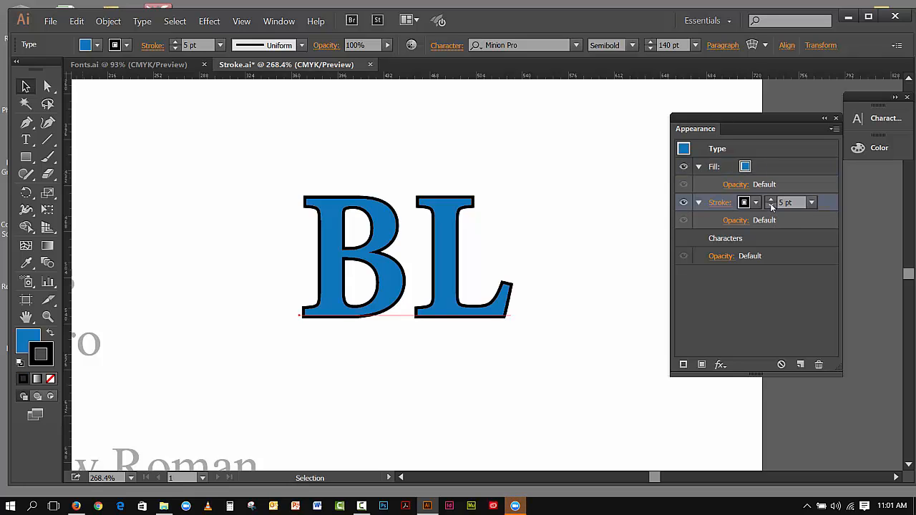
click(756, 204)
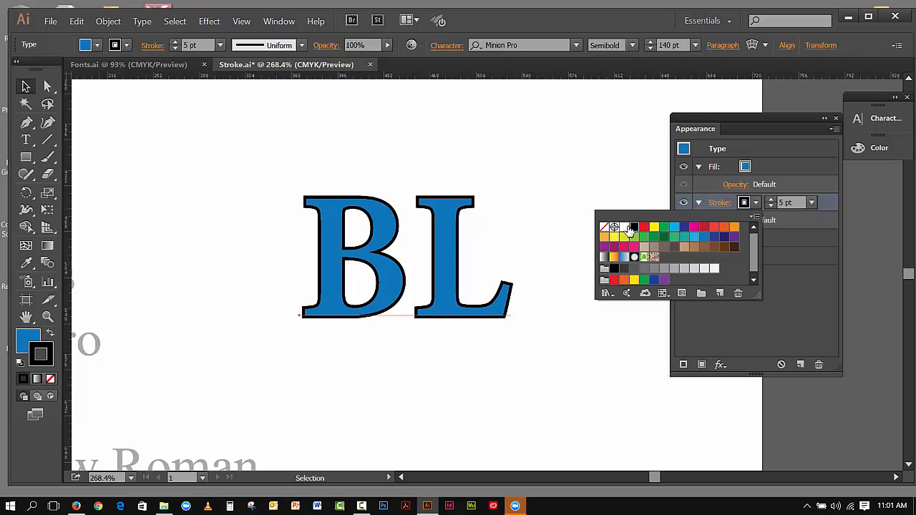
click(765, 284)
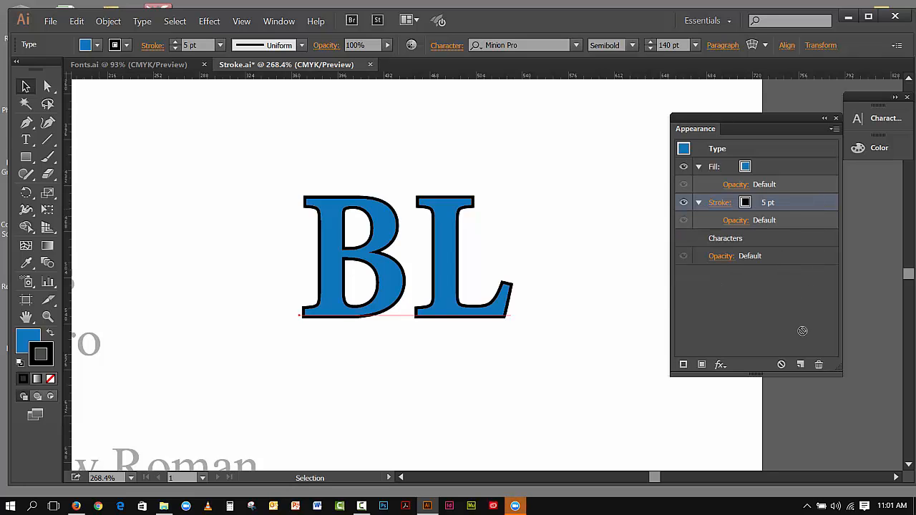
Duplicate the stroke and set the copy's color to blue
click(799, 362)
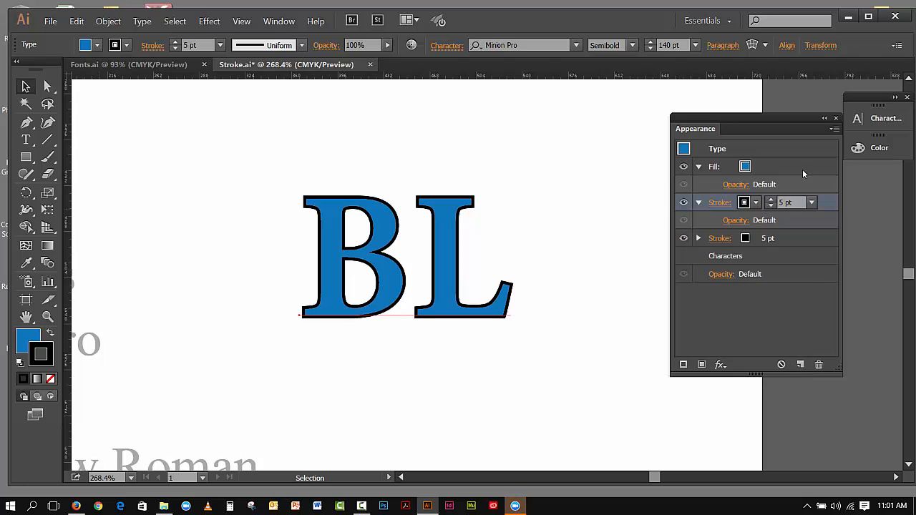
click(746, 241)
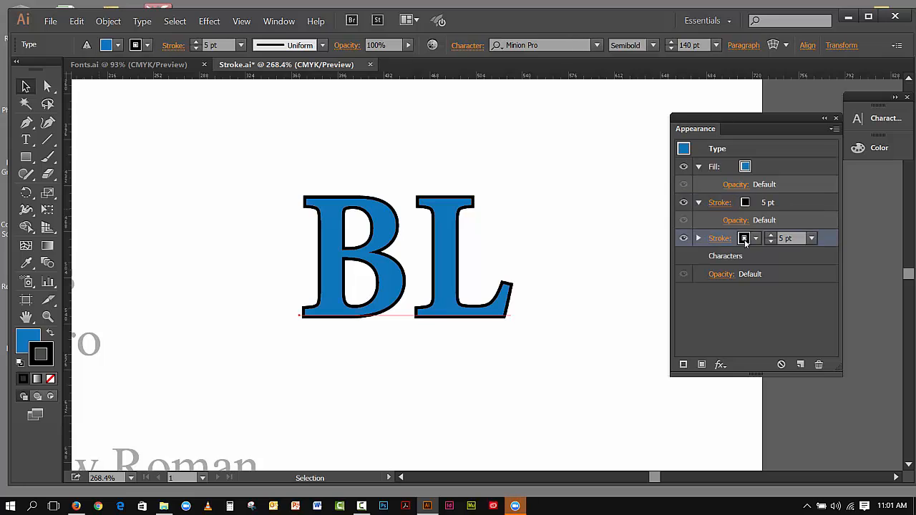
click(757, 240)
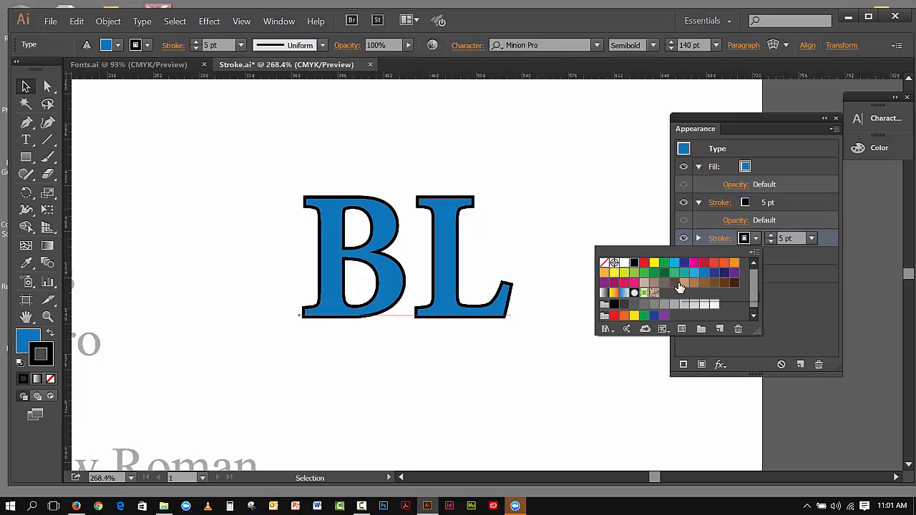
click(705, 273)
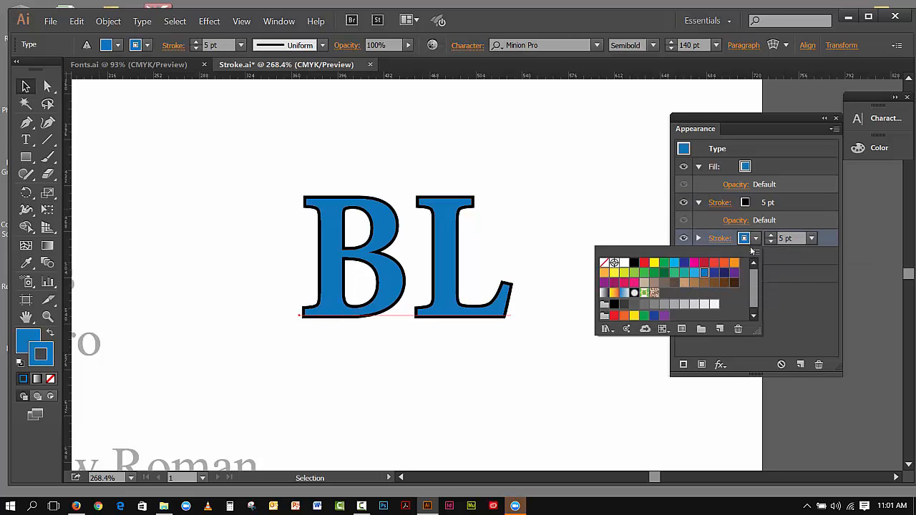
click(793, 299)
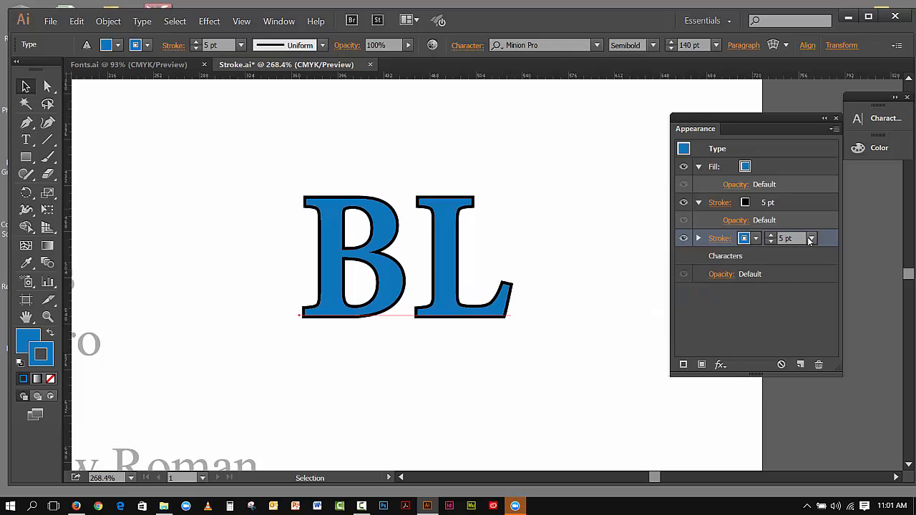
Increase the lower blue stroke's weight to 9 pt
click(771, 236)
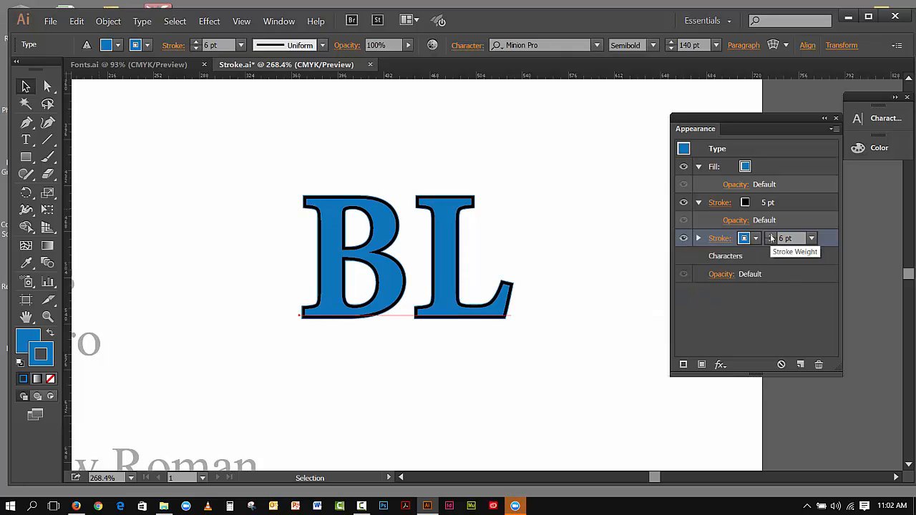
click(771, 237)
click(770, 236)
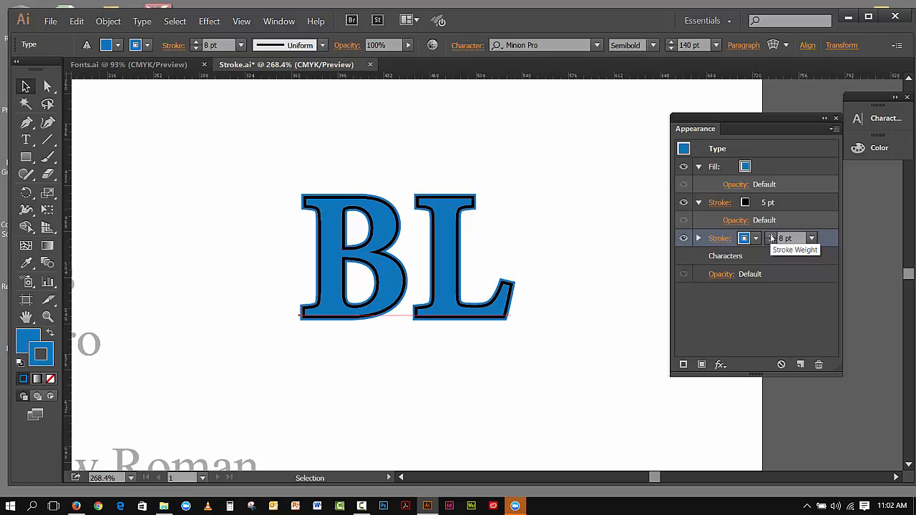
click(771, 236)
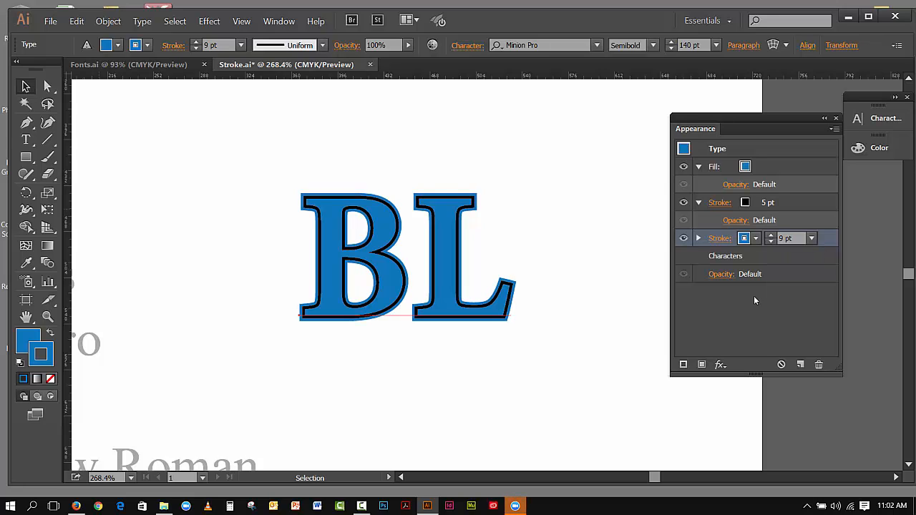
Change the 5 pt stroke's color to White
click(749, 204)
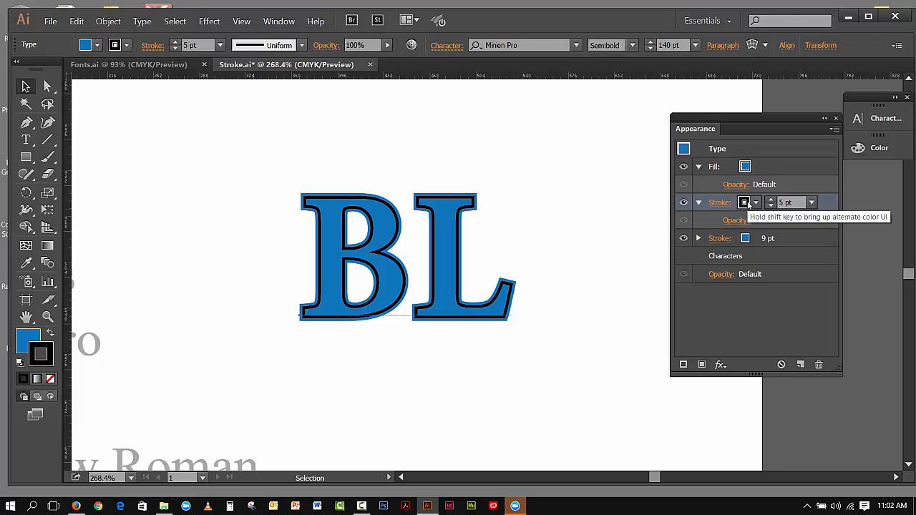
click(756, 202)
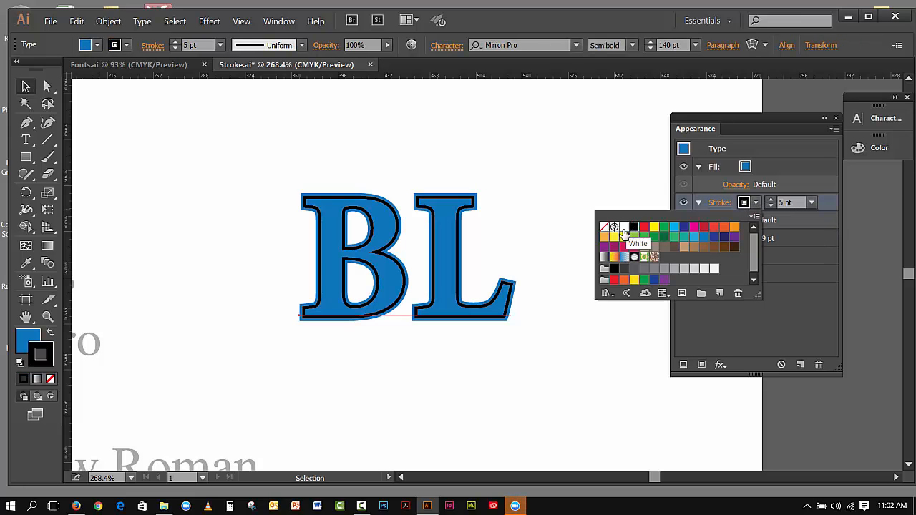
click(624, 229)
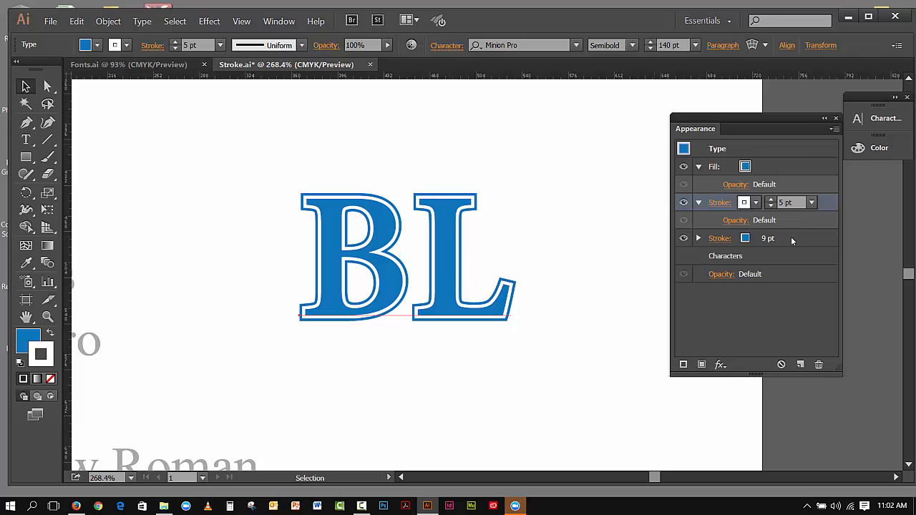
Duplicate the 9 pt blue stroke and change the copy's color to White
drag(791, 239, 802, 364)
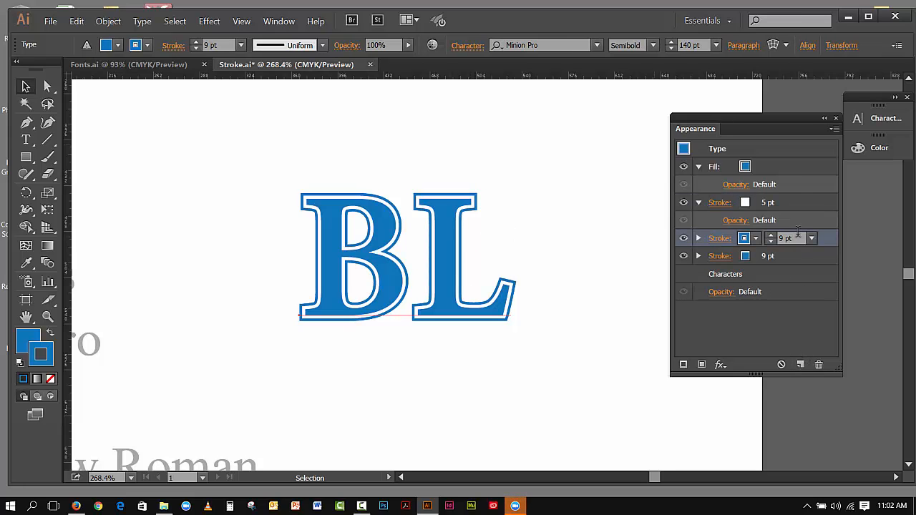
click(756, 239)
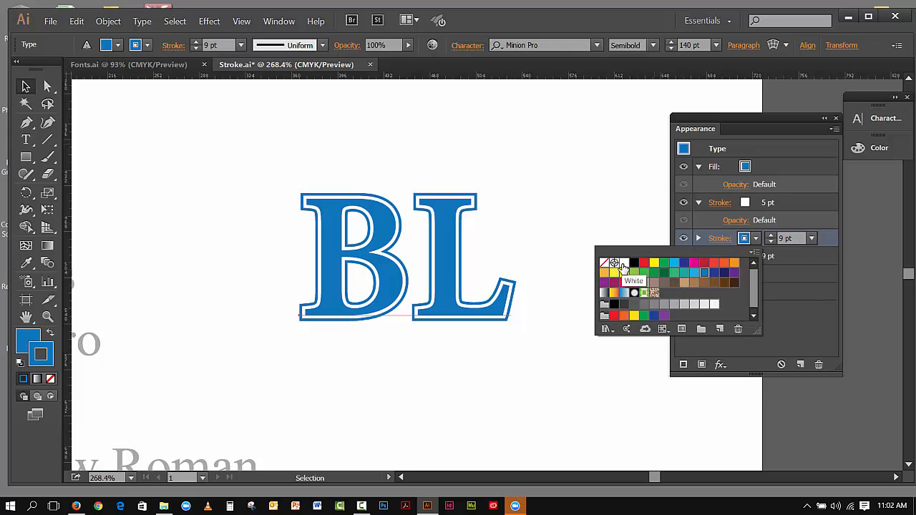
click(624, 262)
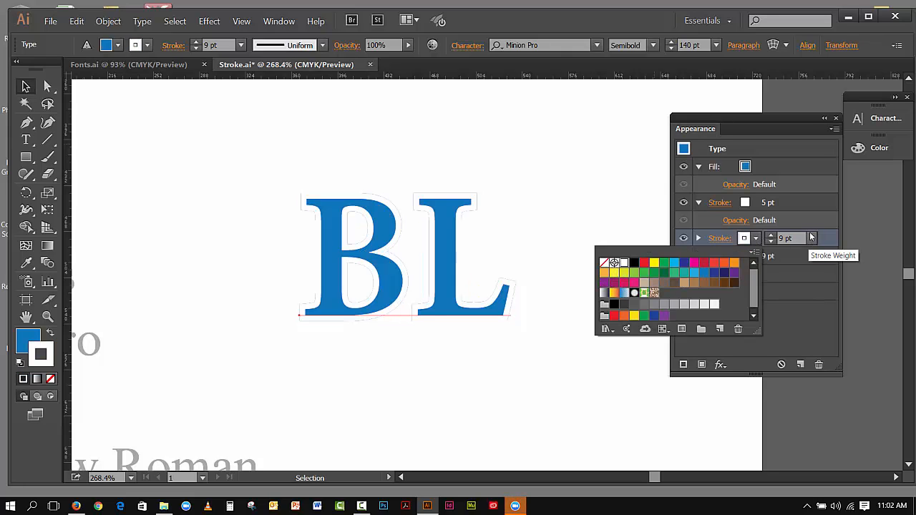
Increase the white stroke copy's weight to 12 pt
click(811, 237)
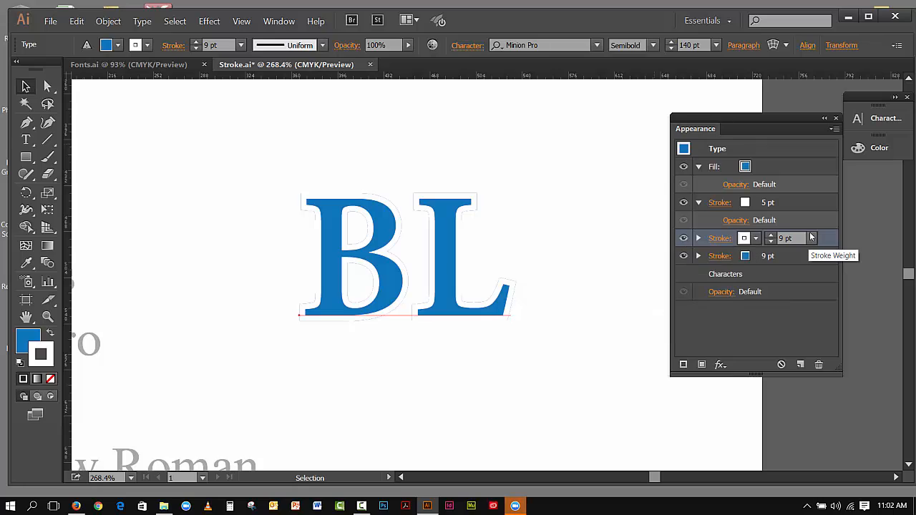
click(771, 237)
click(771, 236)
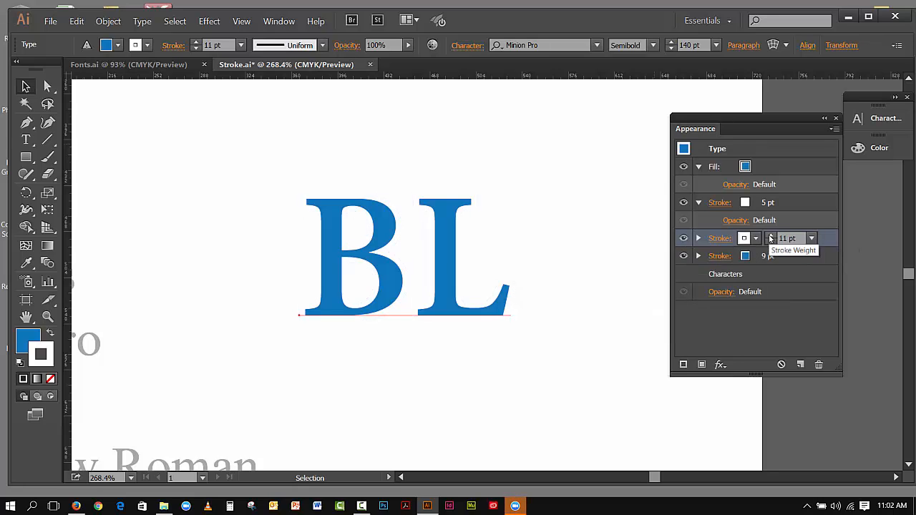
click(770, 237)
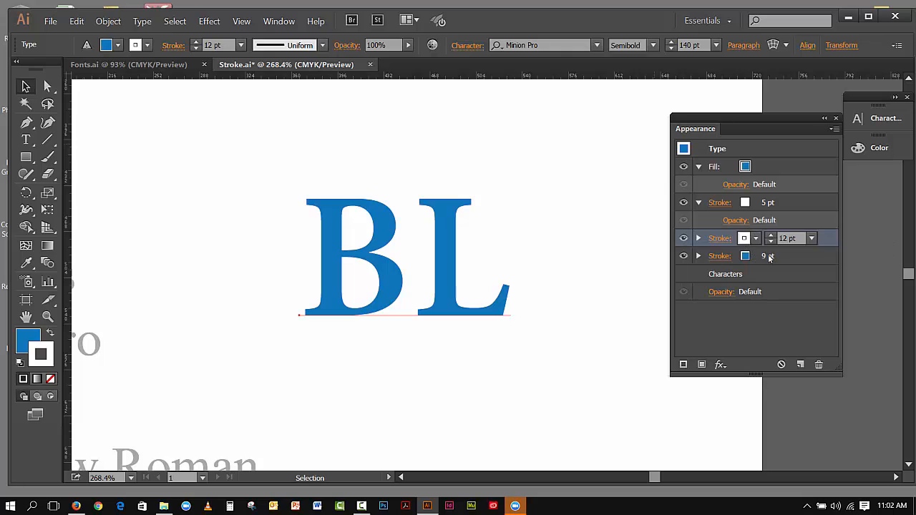
Move the 9 pt blue stroke above the 12 pt white stroke, then duplicate the 12 pt white stroke
drag(771, 258, 773, 231)
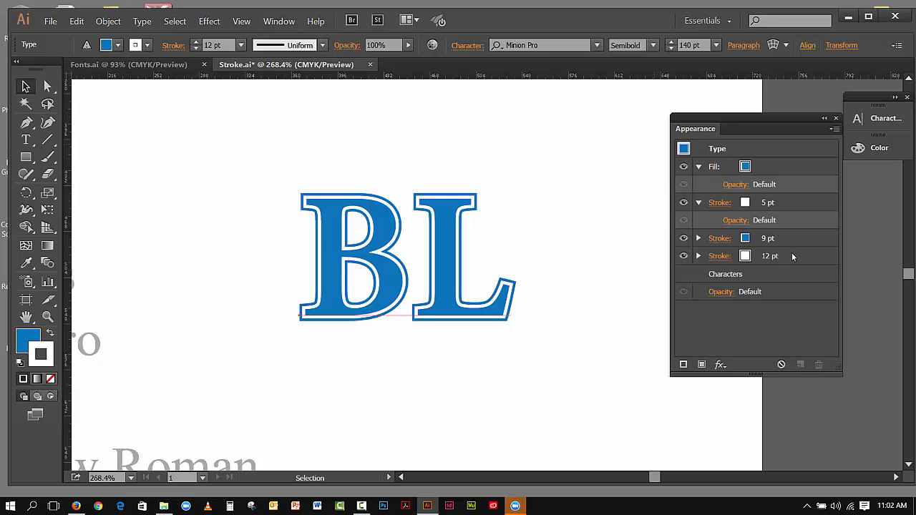
click(792, 255)
click(800, 364)
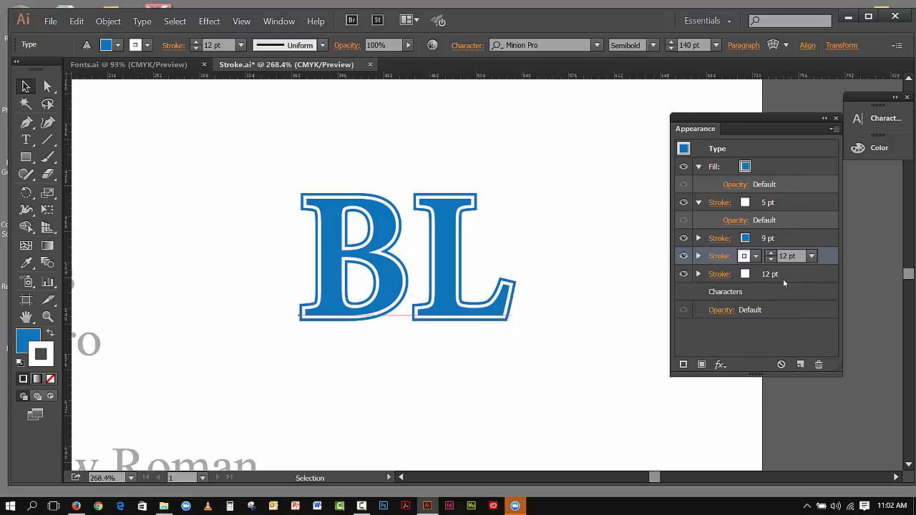
Set the bottom stroke's color to the C=85 M=50 Y=0 K=0 blue and its weight to 14 pt
click(744, 276)
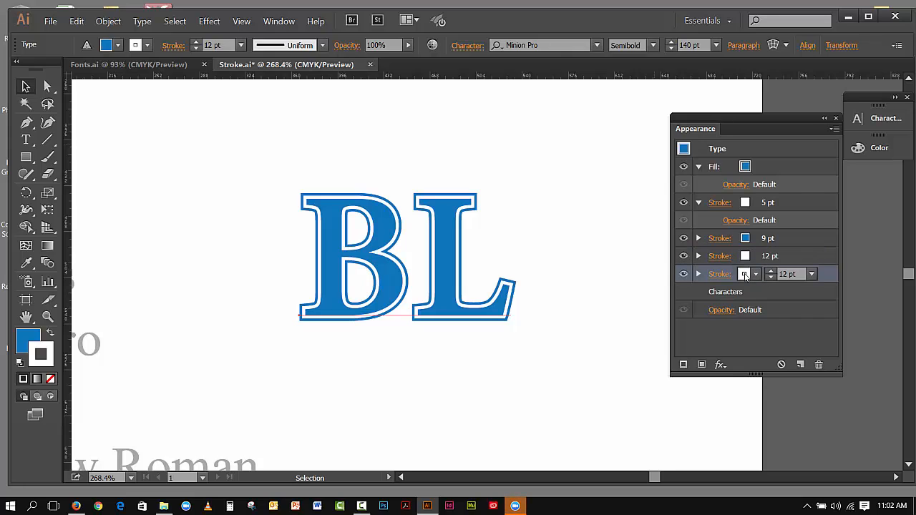
click(744, 274)
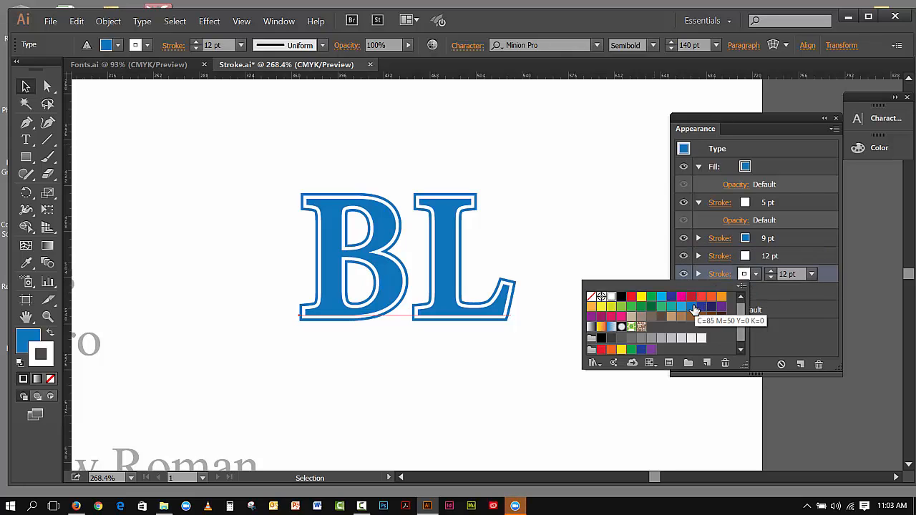
click(693, 307)
click(801, 256)
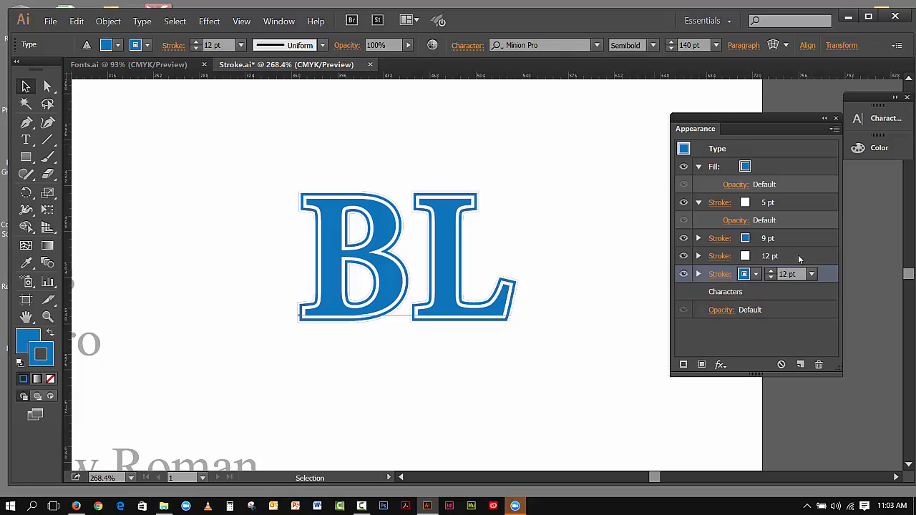
click(770, 271)
click(771, 271)
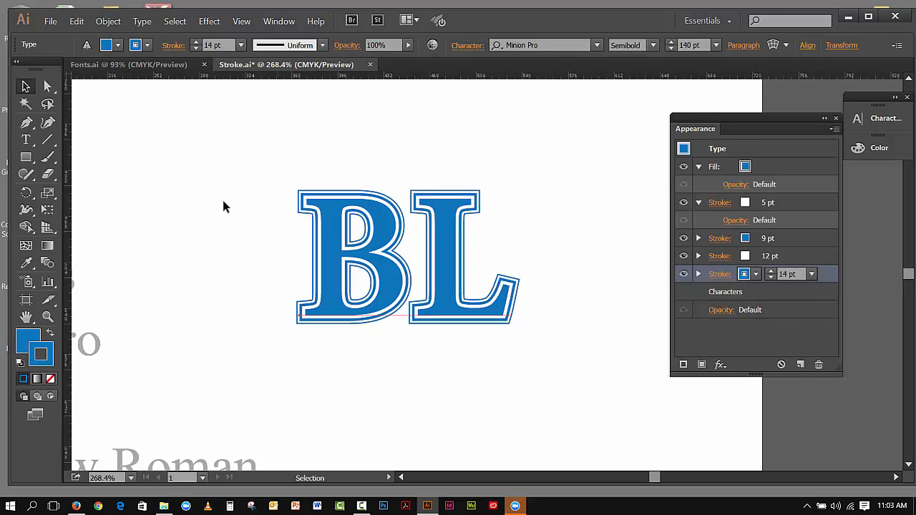
Deselect and reselect the text, toggling the fill and 5 pt stroke visibility off and back on
click(25, 87)
click(573, 200)
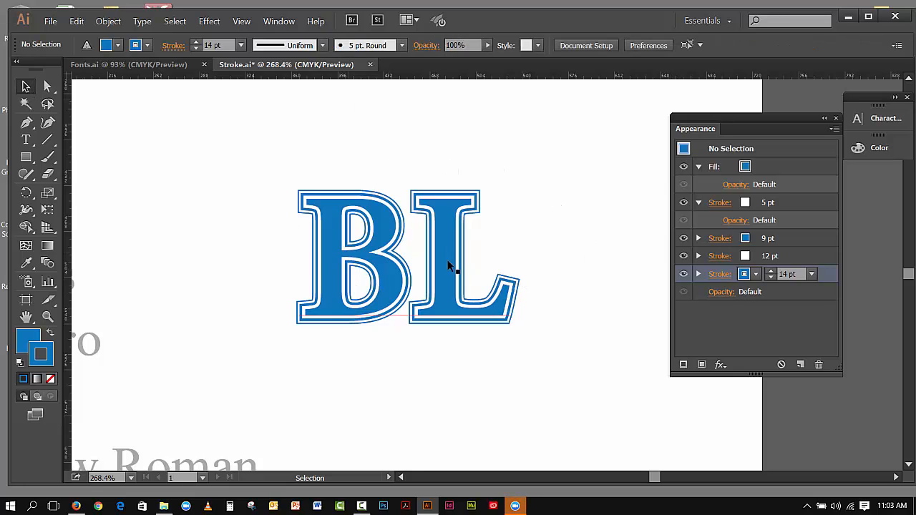
click(684, 168)
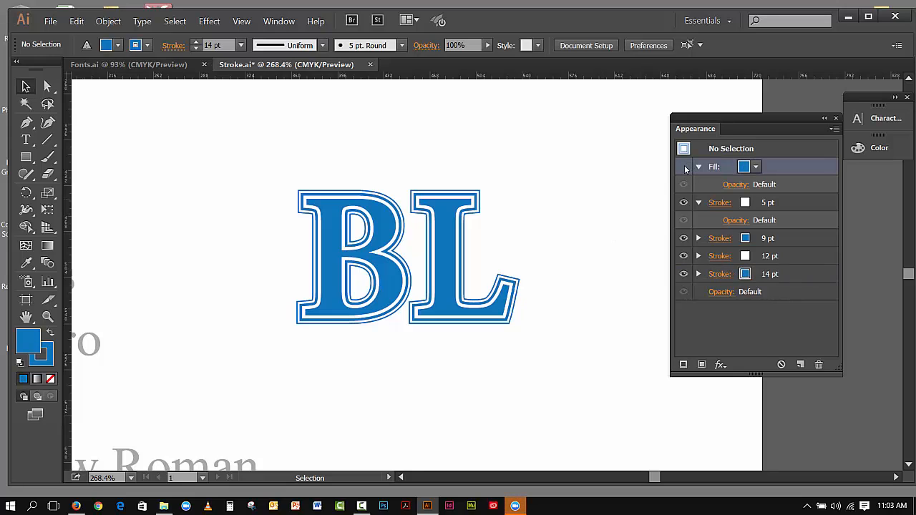
click(684, 167)
click(685, 167)
click(684, 167)
click(684, 202)
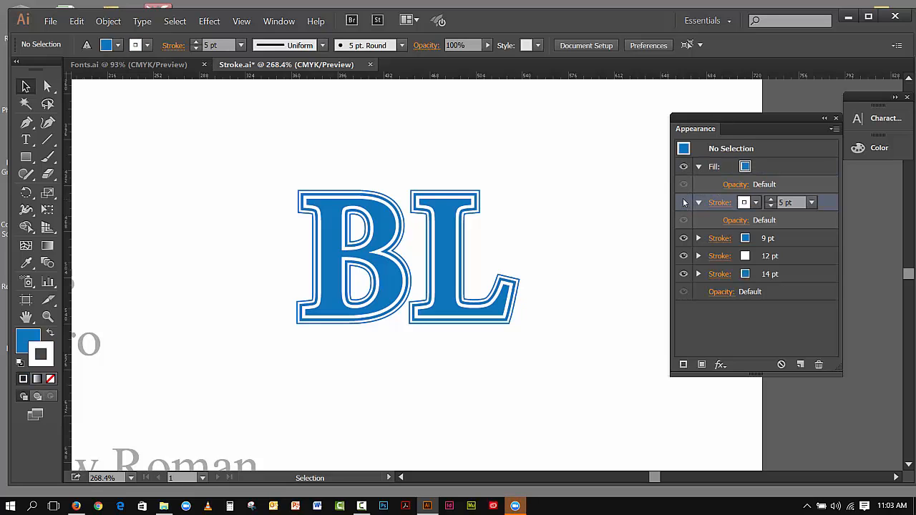
click(685, 202)
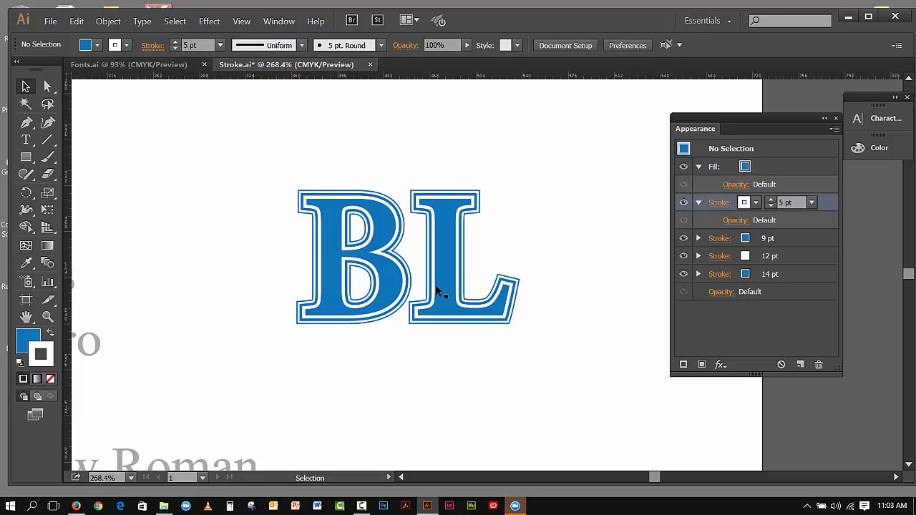
click(428, 316)
click(681, 168)
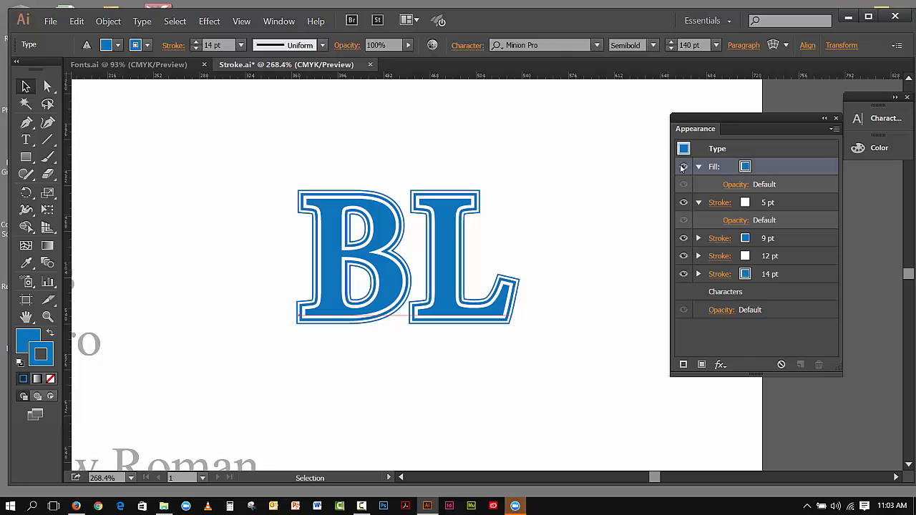
click(683, 167)
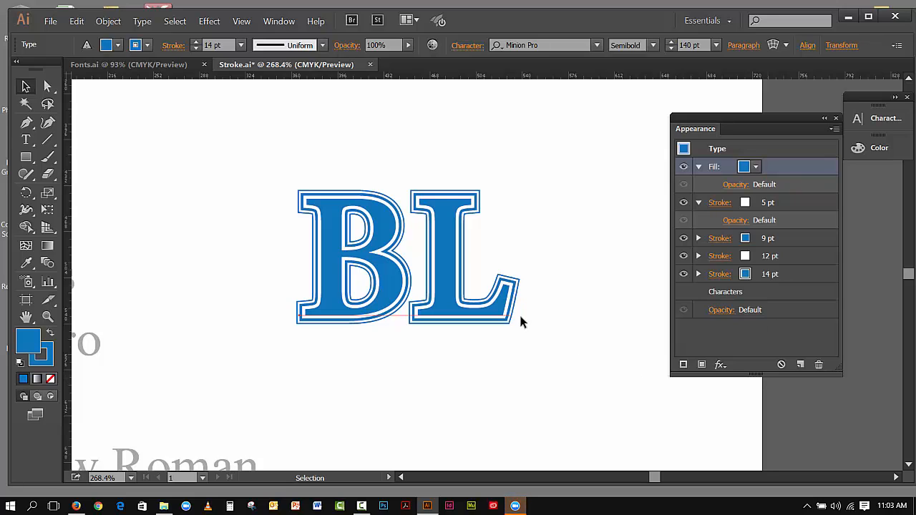
Replace the L in the text with "ill" so it reads Bill
click(26, 140)
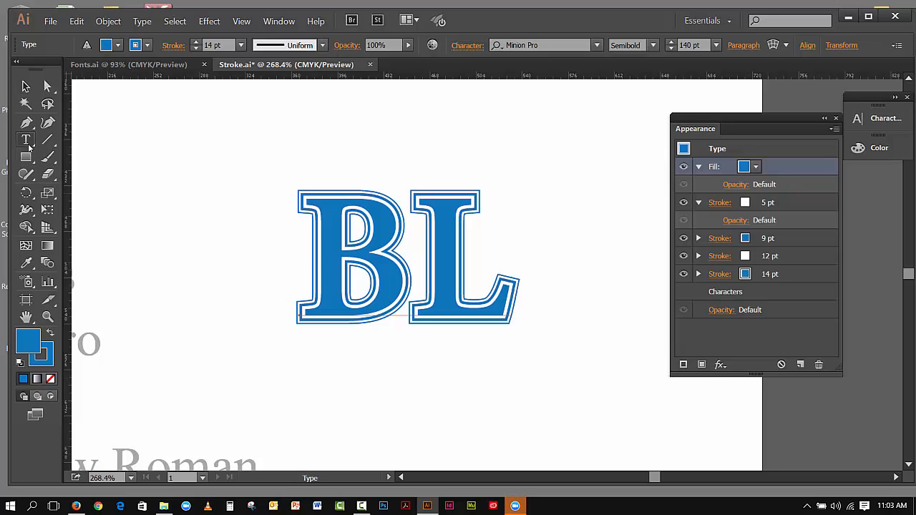
click(438, 313)
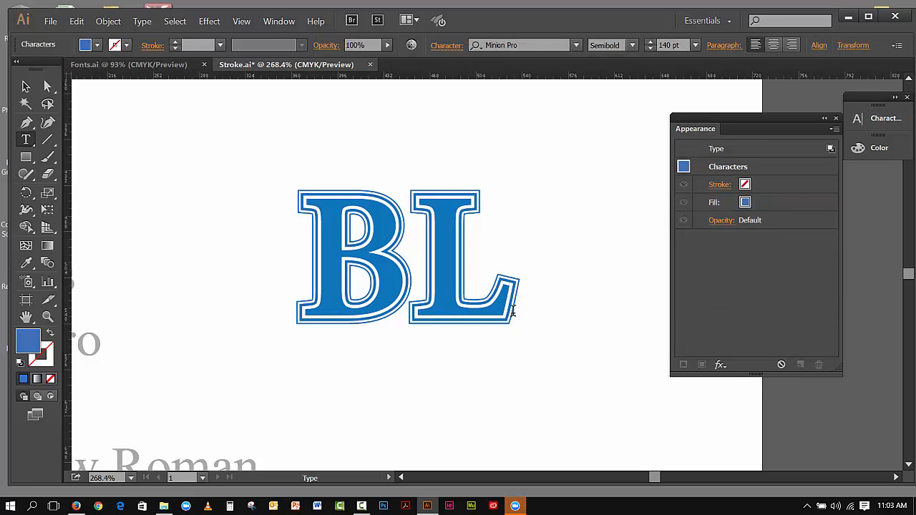
drag(494, 311, 410, 309)
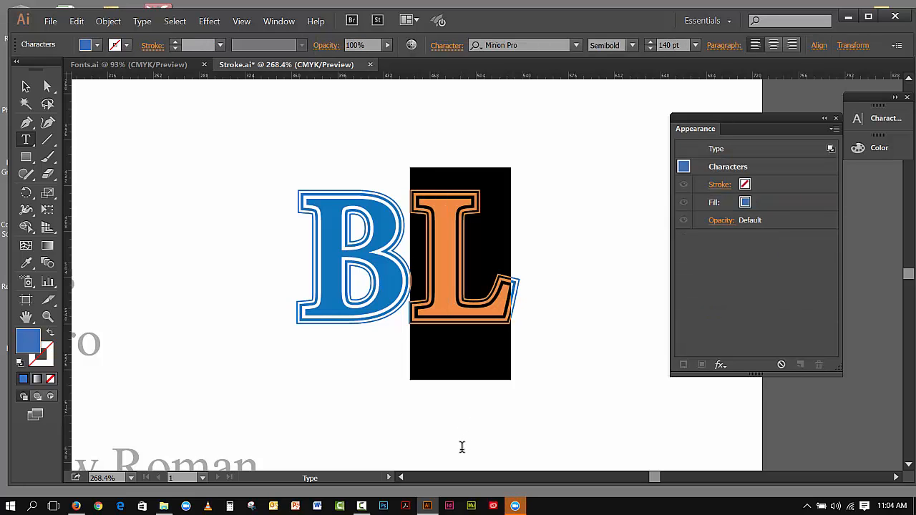
text(i )
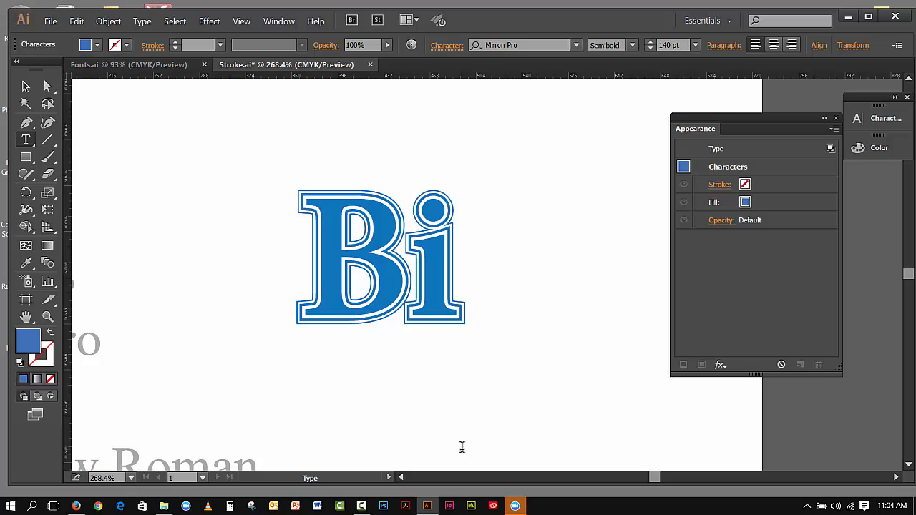
text(ll)
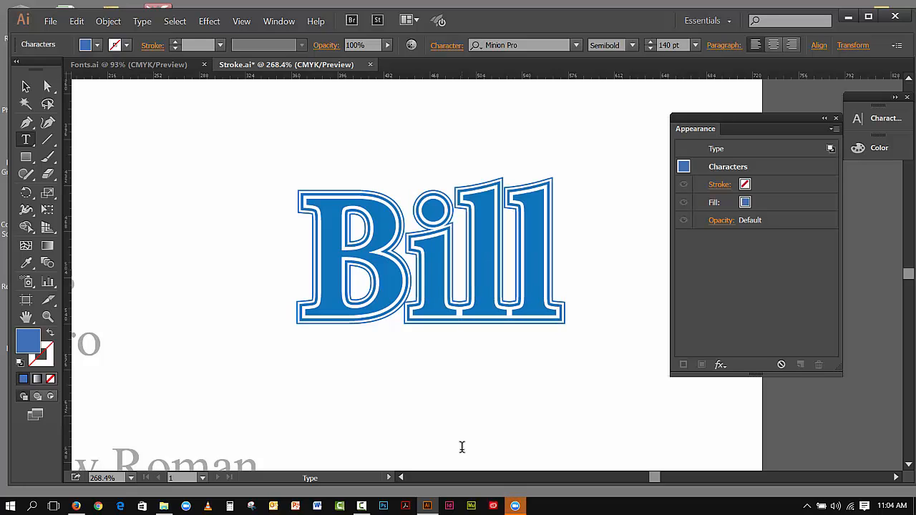